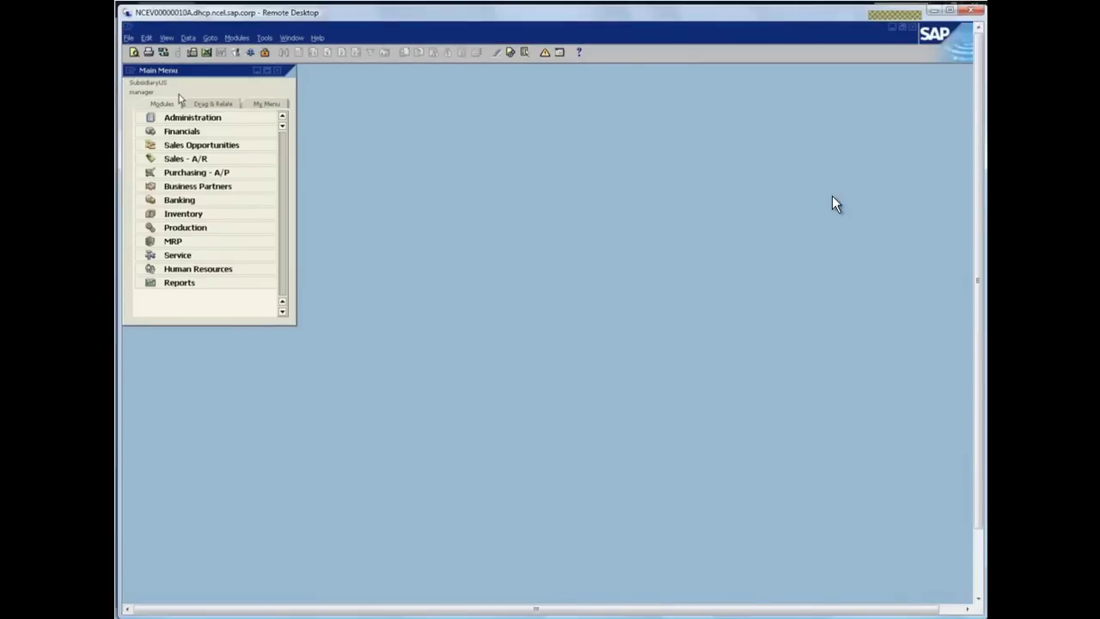
# - Open a new purchase order from the Purchasing - A/P module
pyautogui.click(192, 173)
pyautogui.click(216, 188)
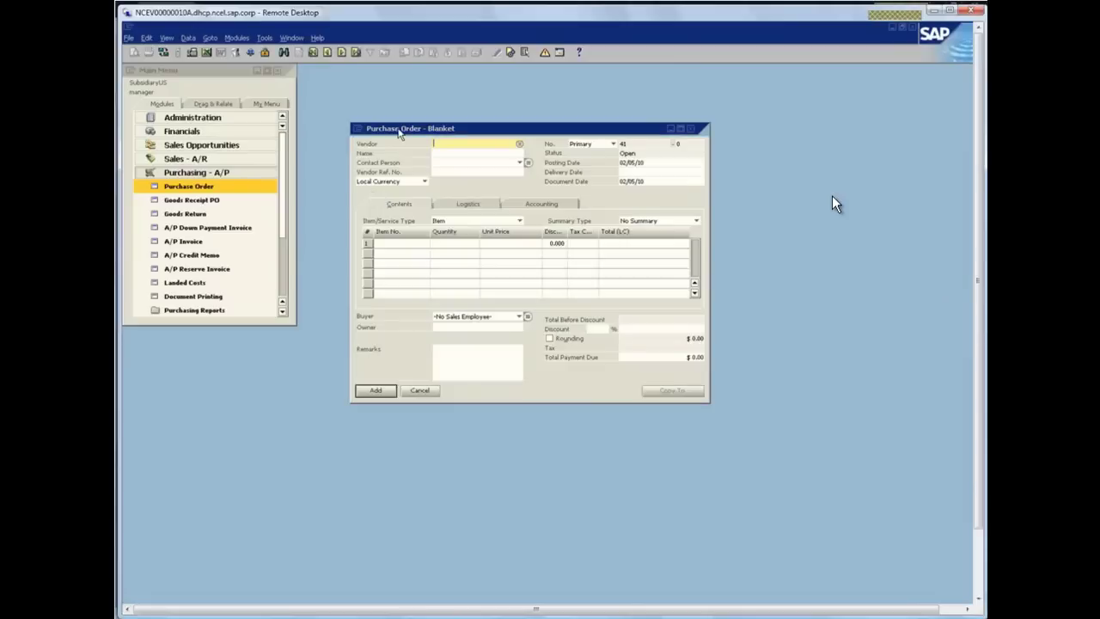
pyautogui.moveTo(397, 134); pyautogui.dragTo(387, 126)
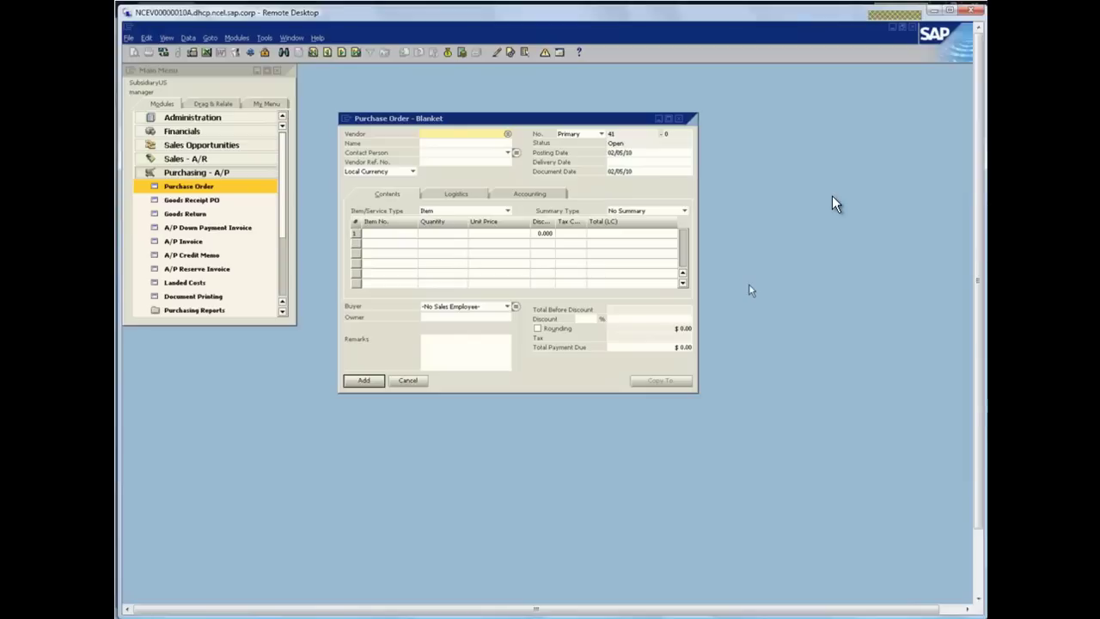
# - Choose Headquarters as the purchase order's vendor from the list of business partners, keeping the default header values
pyautogui.click(507, 135)
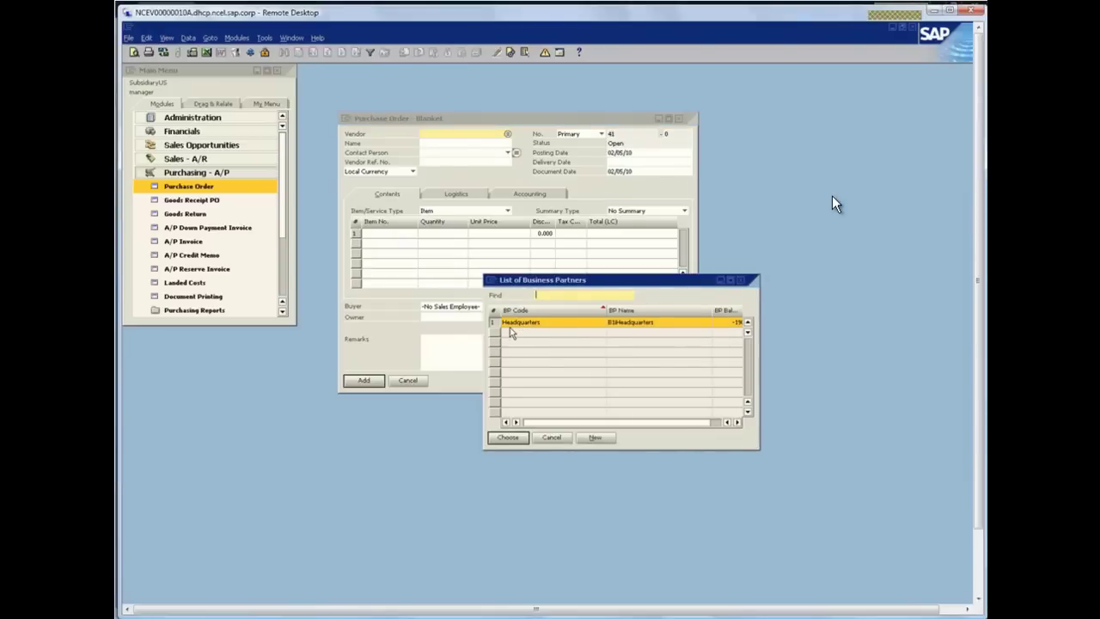
pyautogui.doubleClick(512, 326)
pyautogui.press('Tab')
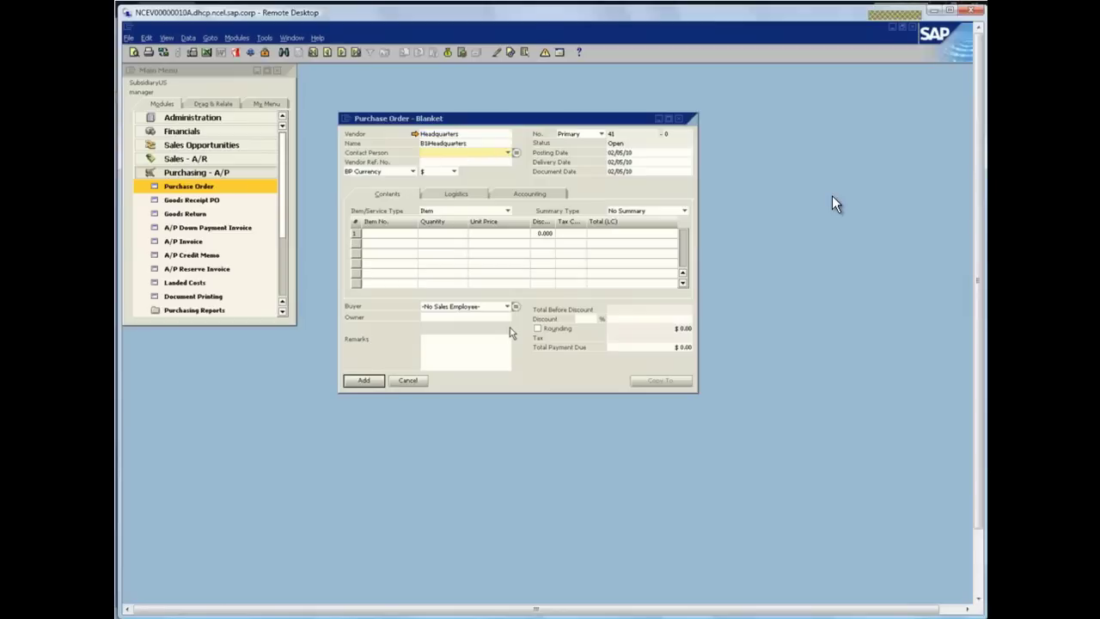
pyautogui.press('Tab')
pyautogui.press('Tab')
pyautogui.press('Tab')
pyautogui.press('Tab')
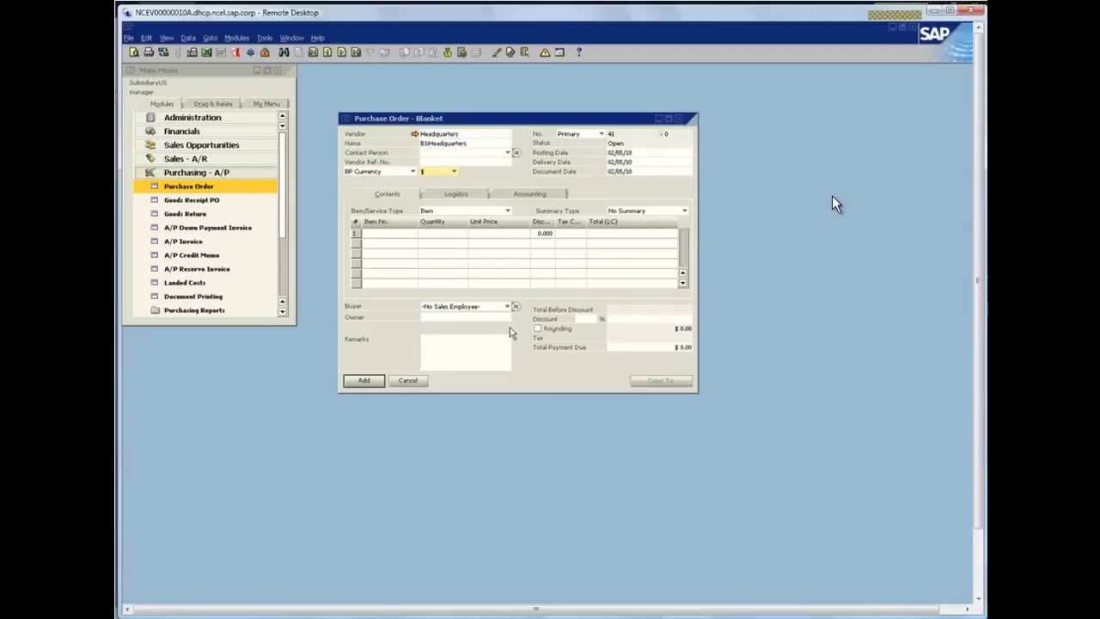
pyautogui.press('Tab')
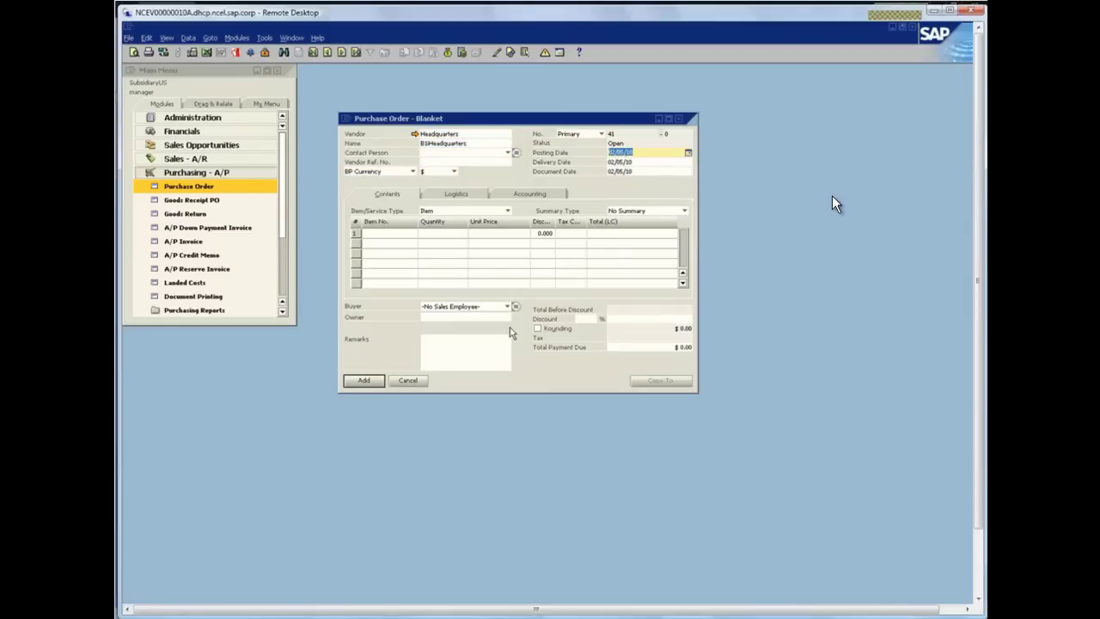
# - Enter item B1i_Item1 in the first row of the purchase order and add the document
pyautogui.click(409, 237)
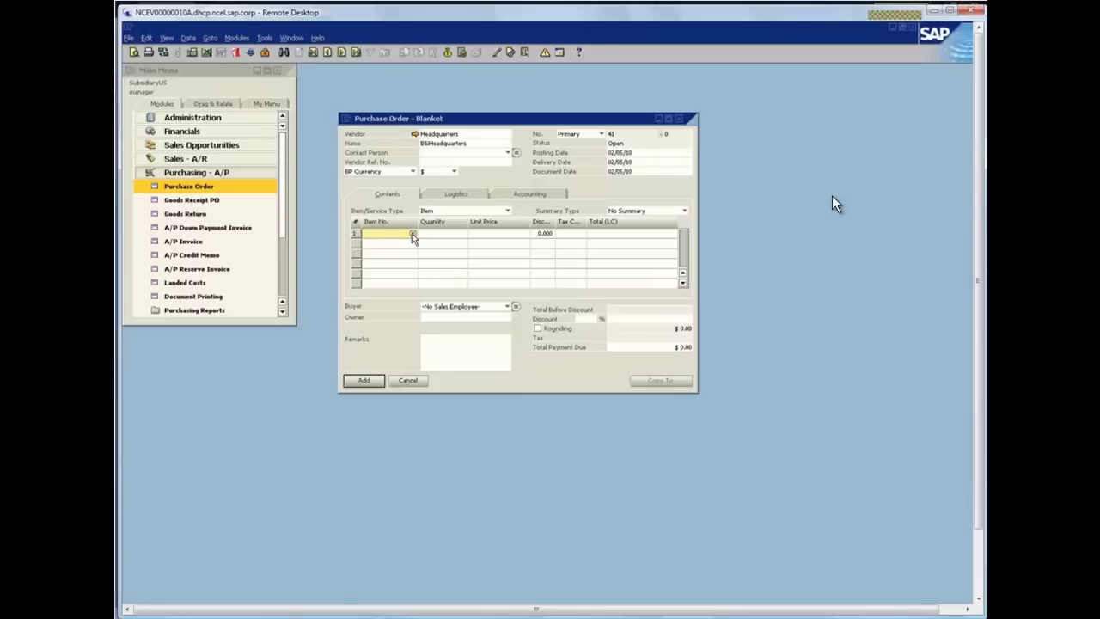
pyautogui.click(412, 234)
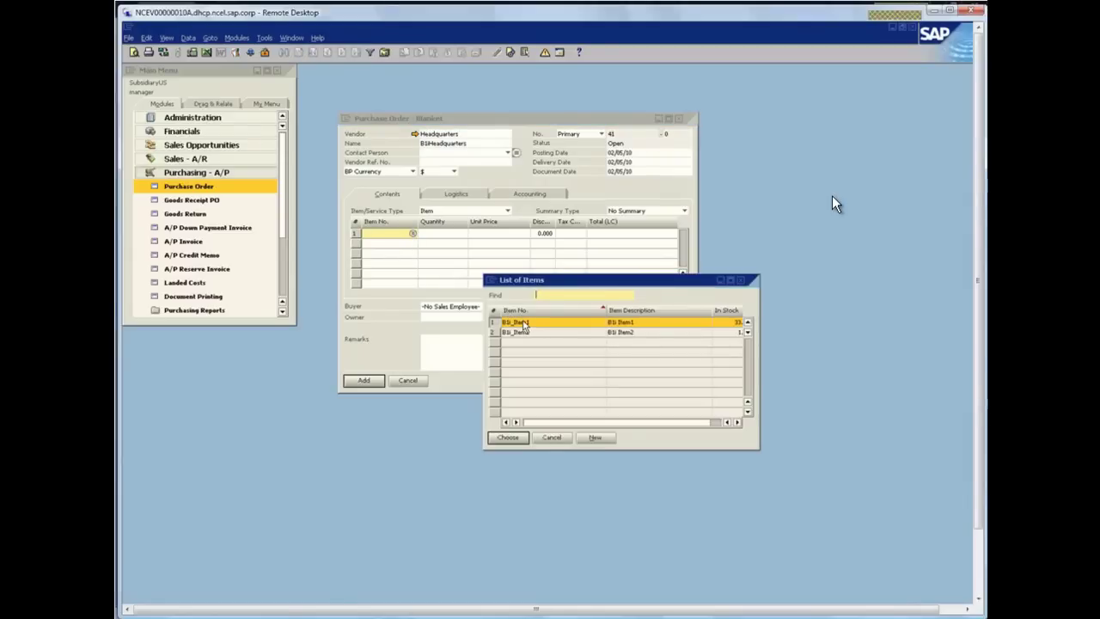
pyautogui.doubleClick(522, 323)
pyautogui.press('Tab')
pyautogui.press('Tab')
pyautogui.press('Tab')
pyautogui.press('Tab')
pyautogui.press('Tab')
pyautogui.press('Tab')
pyautogui.click(381, 386)
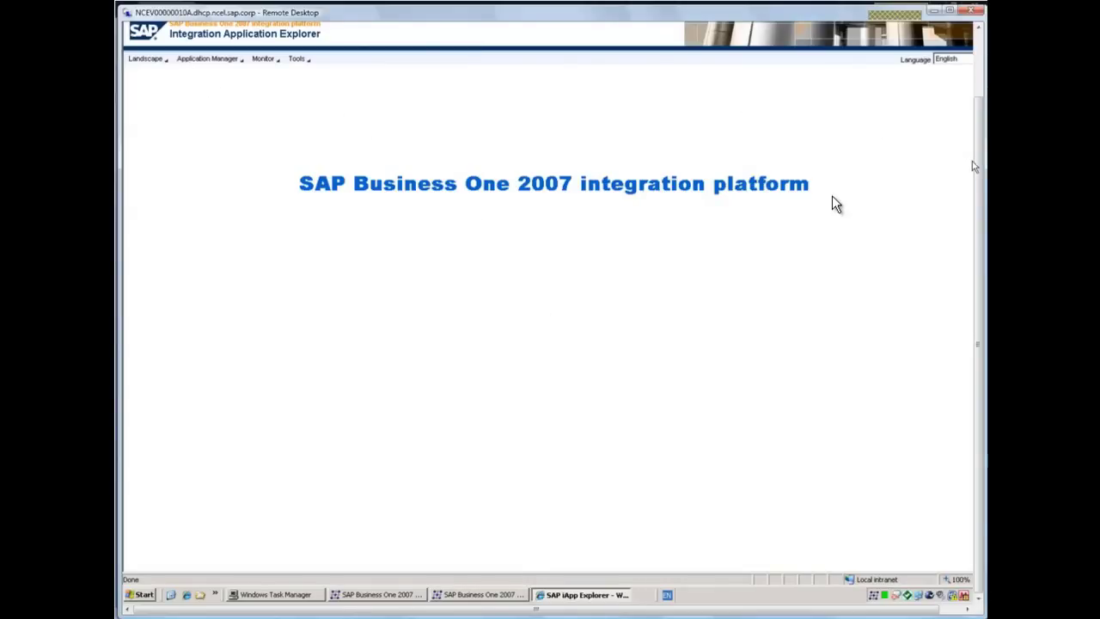
# - Switch to the Integration Application Explorer, open the B1iSN Admin Console from Manage Applications, and display its message log
pyautogui.scroll(2, 973, 166)
pyautogui.click(210, 143)
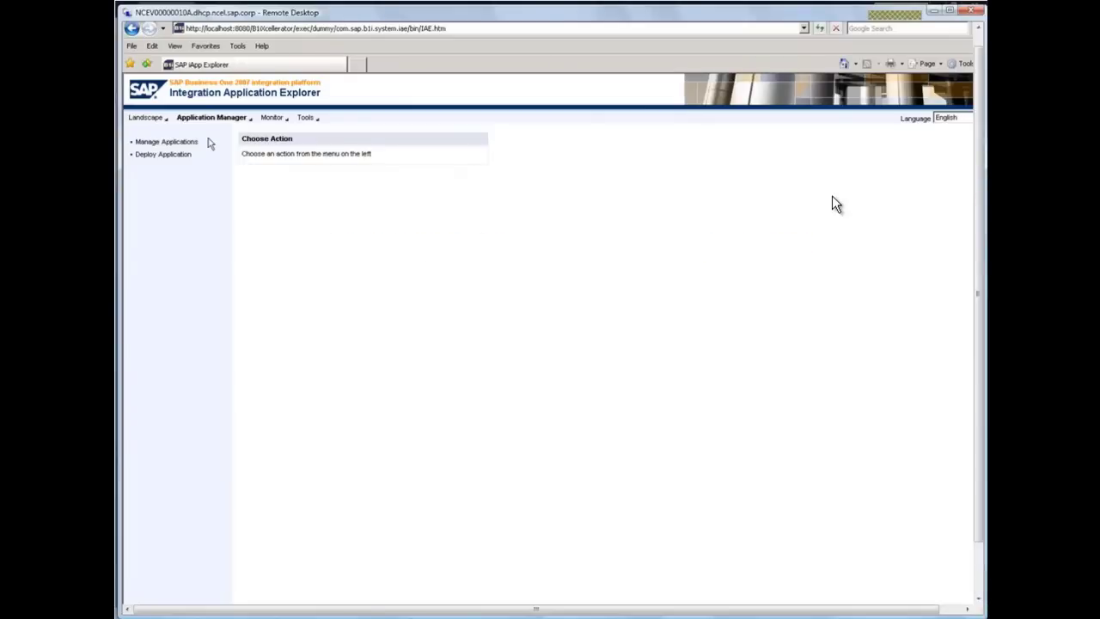
pyautogui.click(208, 143)
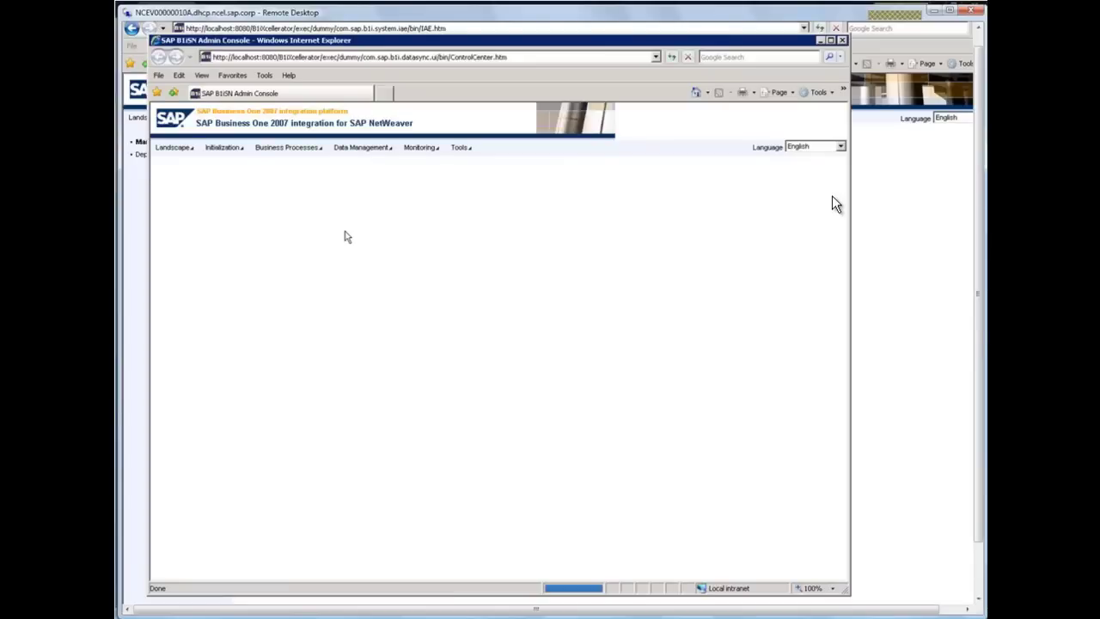
pyautogui.click(421, 149)
pyautogui.click(427, 168)
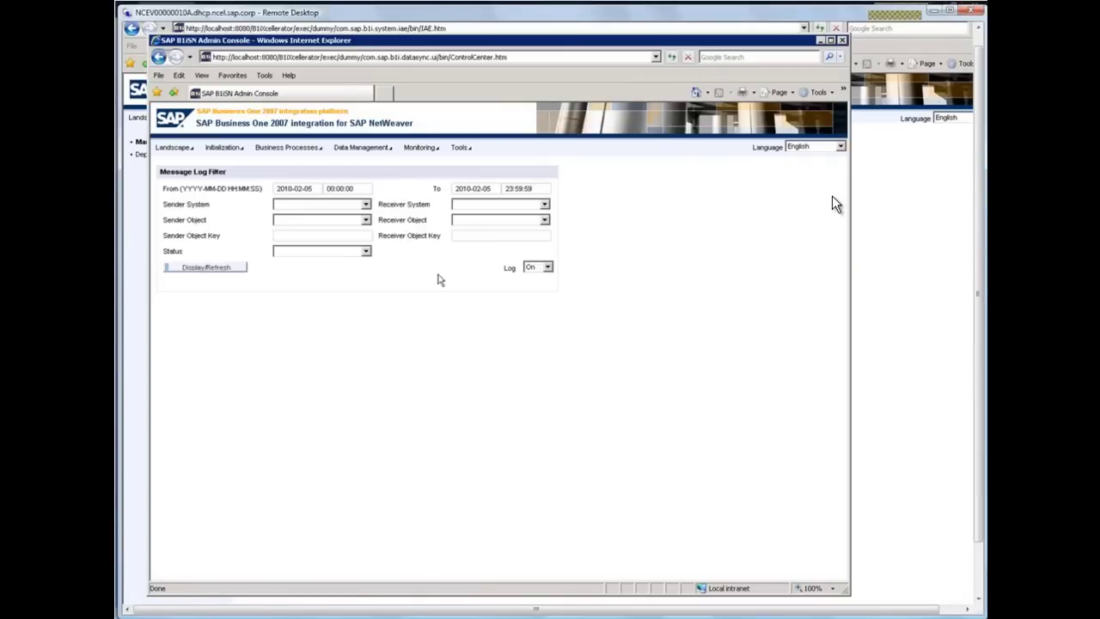
pyautogui.click(206, 269)
pyautogui.click(199, 269)
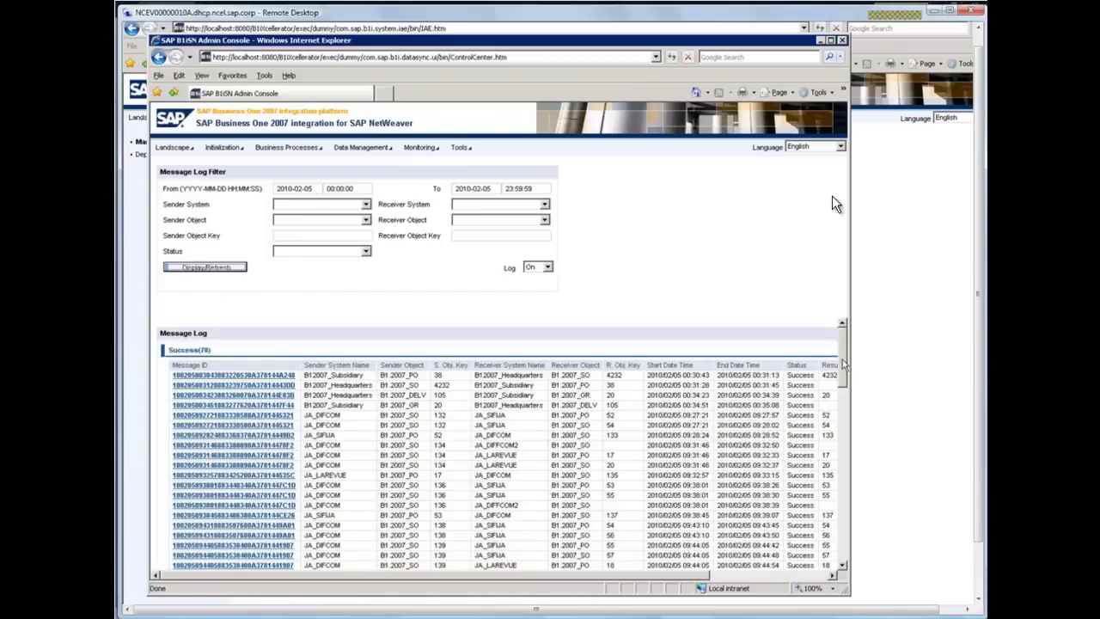
# - Examine the latest successful log entry for its sender system, sender object key, receiver system and receiver object
pyautogui.scroll(-15, 516, 404)
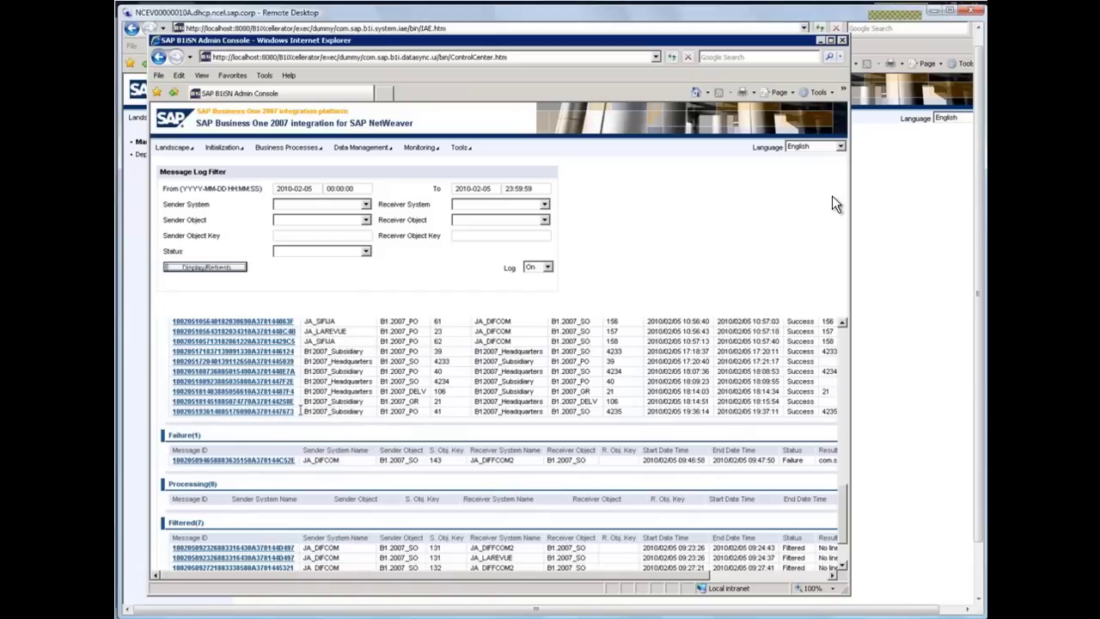
pyautogui.moveTo(304, 413); pyautogui.dragTo(364, 412)
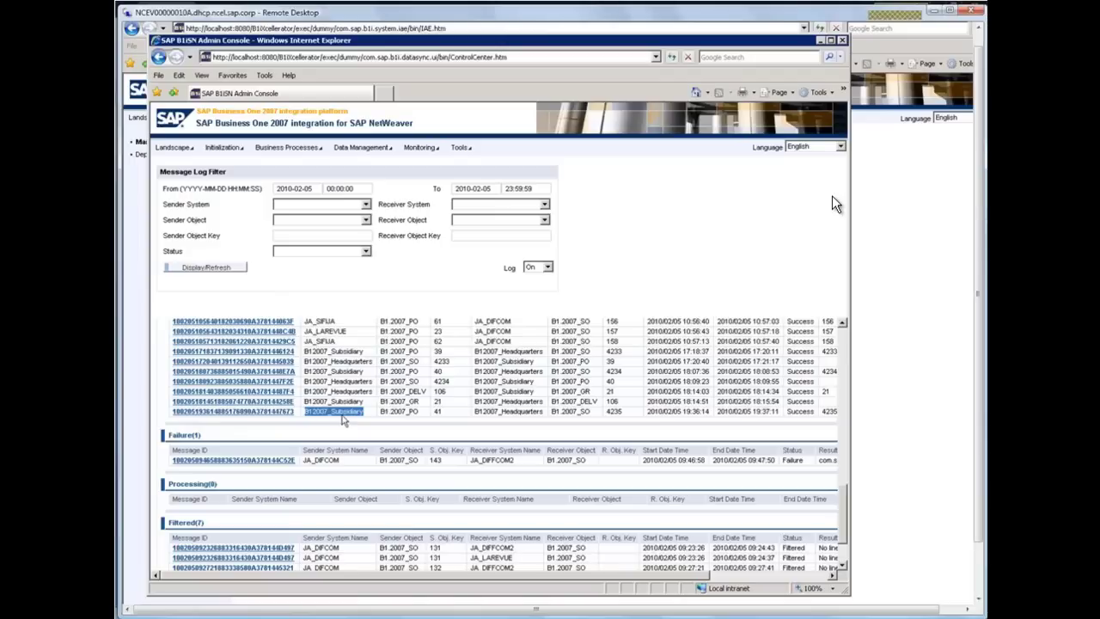
pyautogui.doubleClick(437, 411)
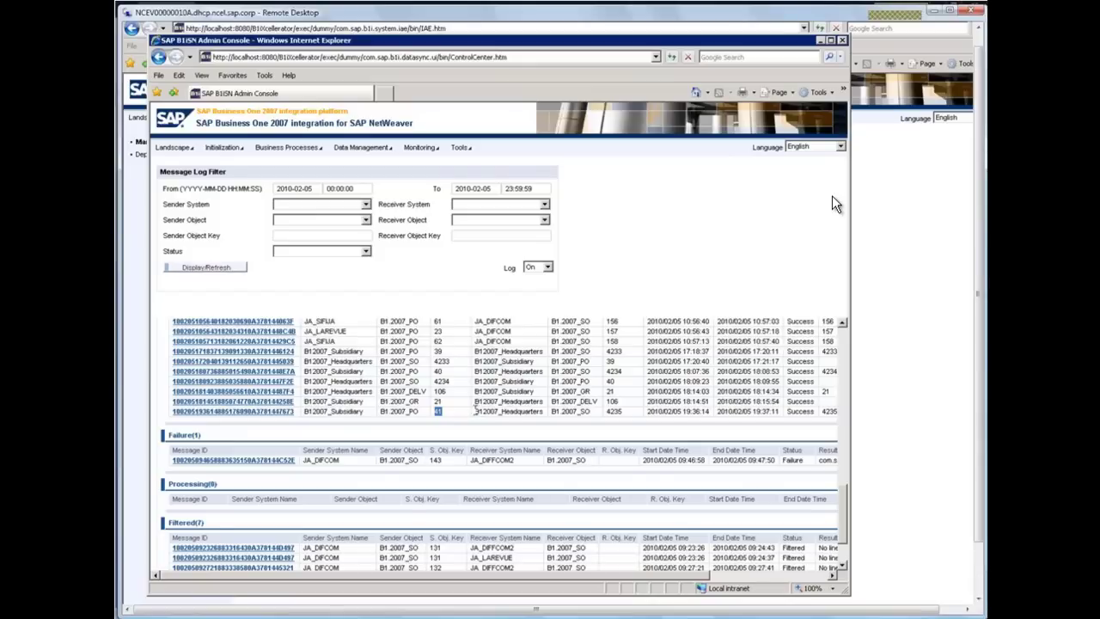
pyautogui.tripleClick(516, 412)
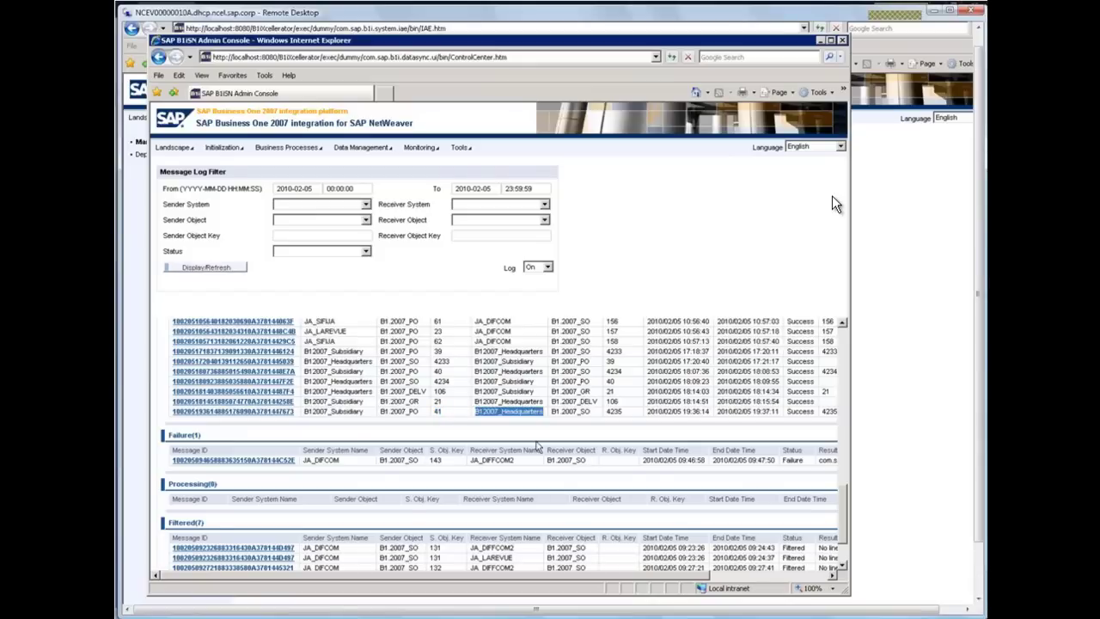
pyautogui.tripleClick(576, 412)
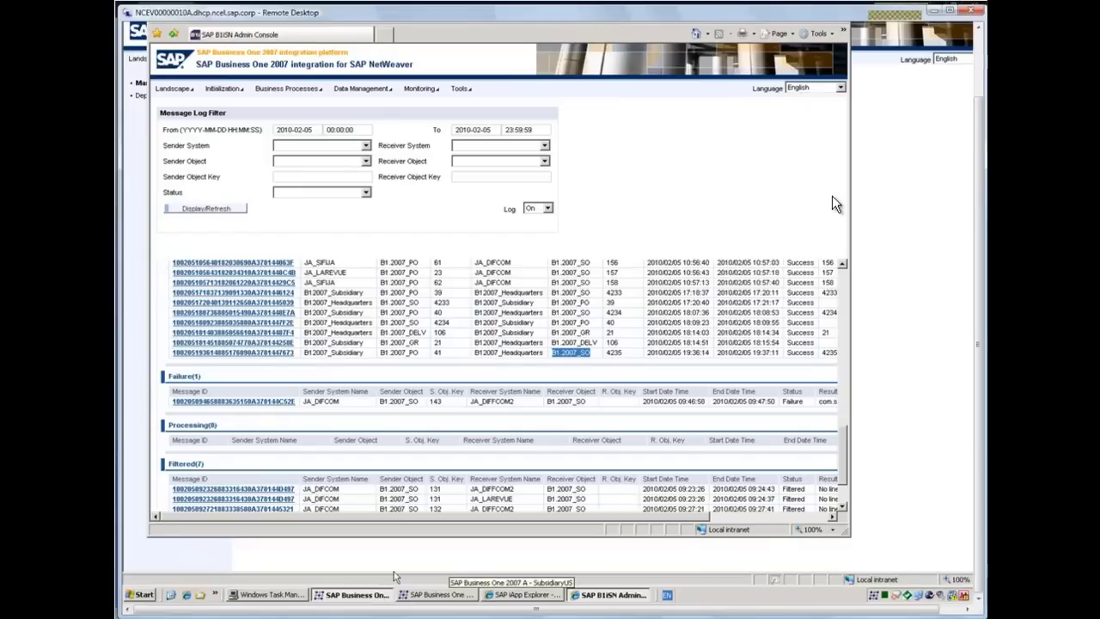
# - Switch to SAP Business One and open the Sales Order window in the OEC Computers headquarters company
pyautogui.click(353, 593)
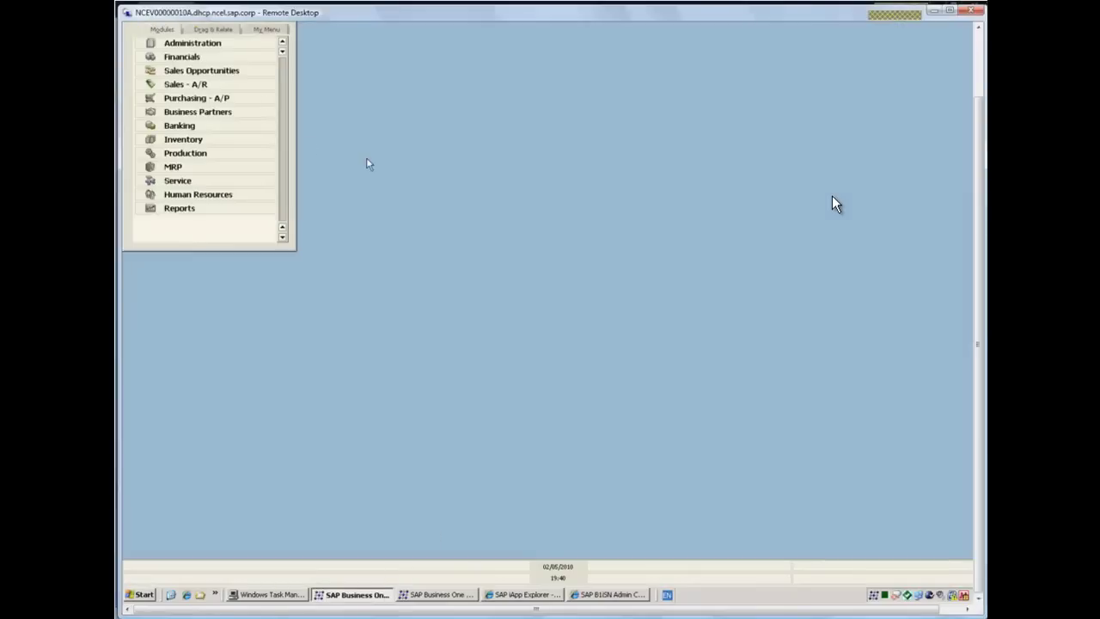
pyautogui.moveTo(981, 166); pyautogui.dragTo(980, 94)
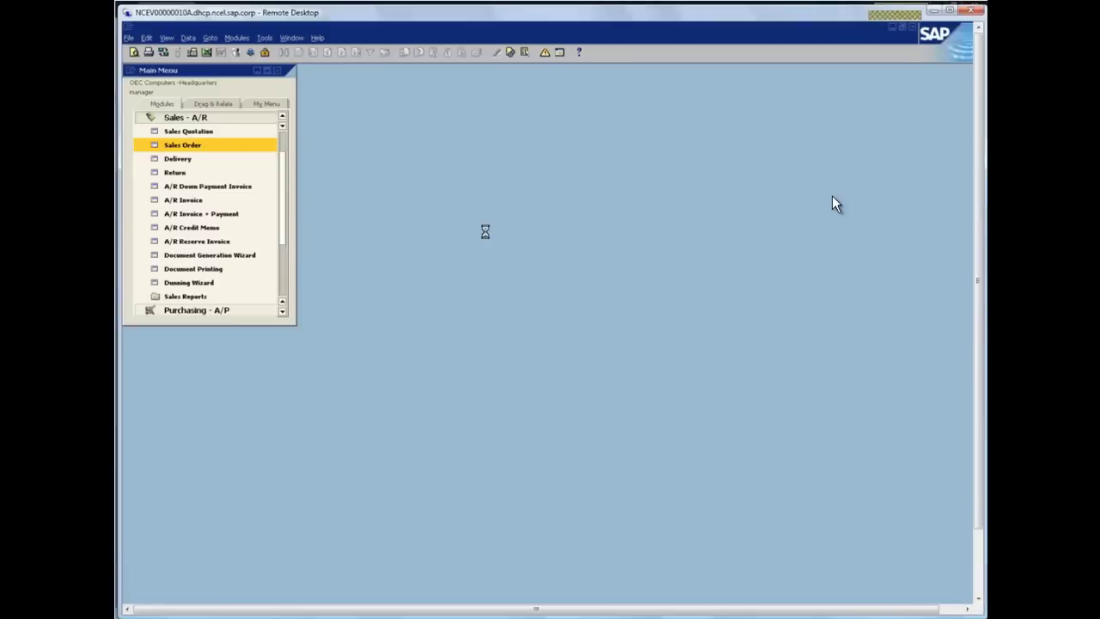
pyautogui.press('Return')
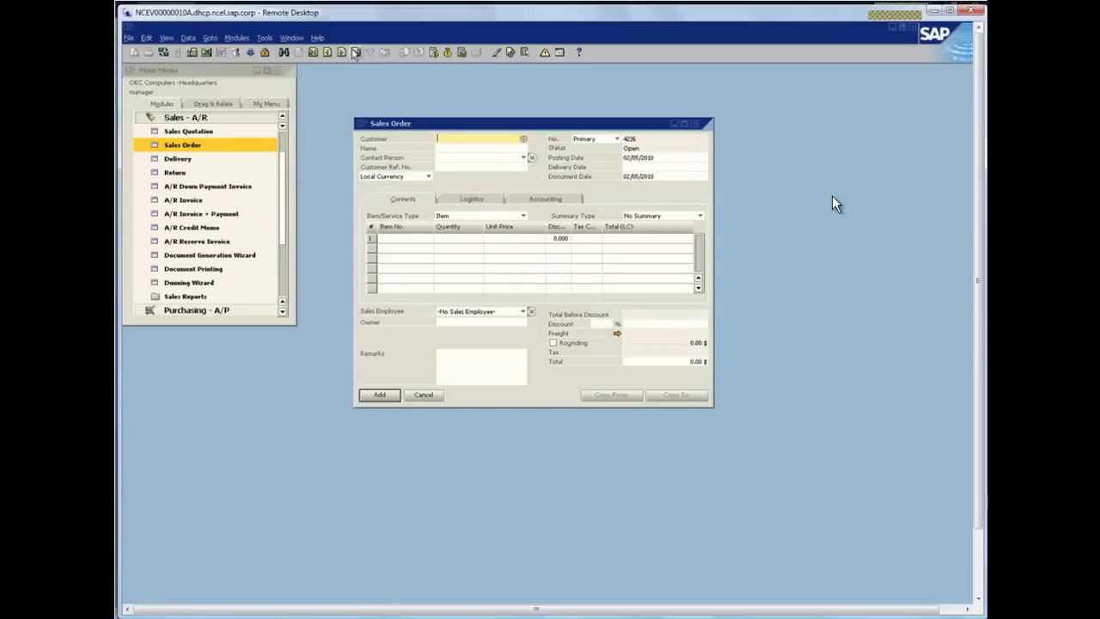